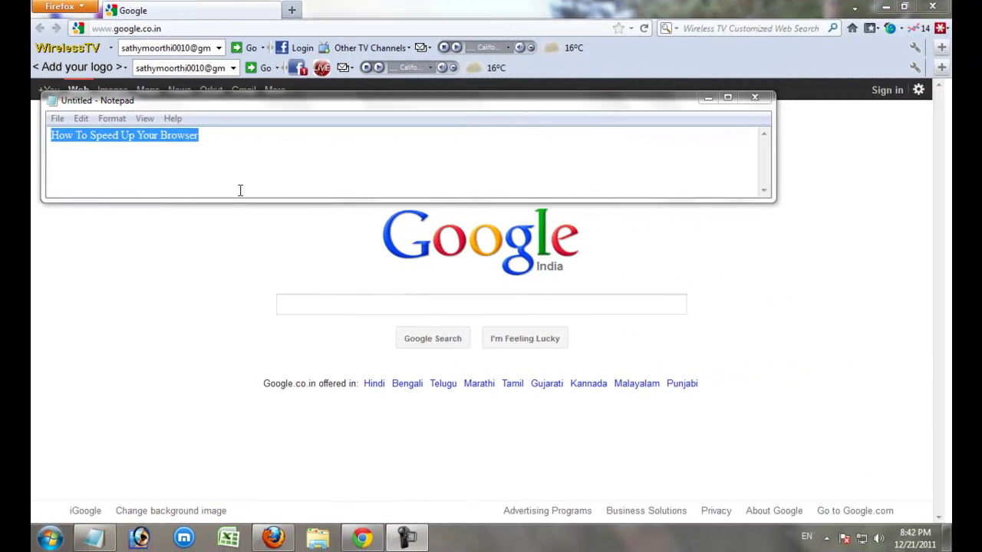
Minimize the 'How To Speed Up Your Browser' Notepad note to reveal the Google page in Firefox.
click(173, 138)
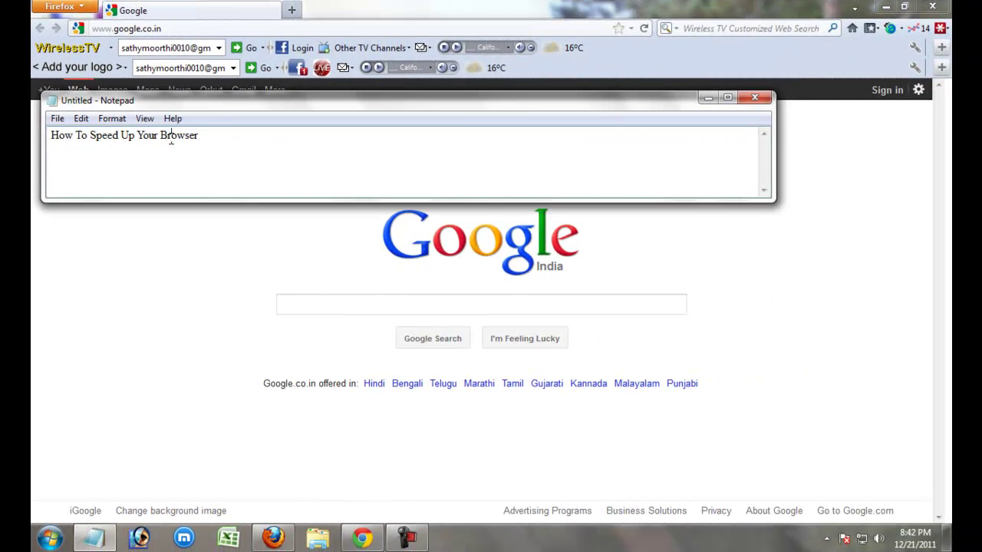
drag(51, 135, 222, 137)
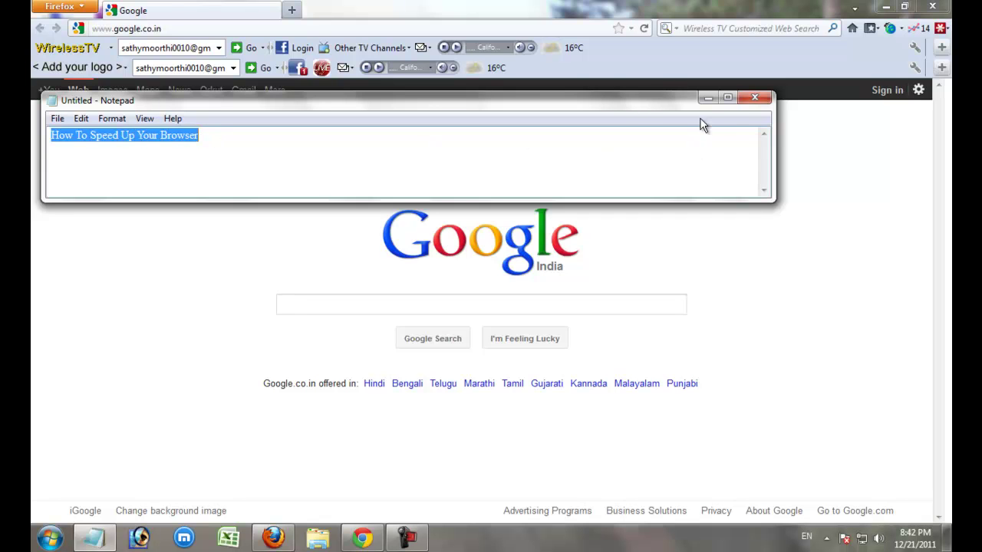
click(706, 98)
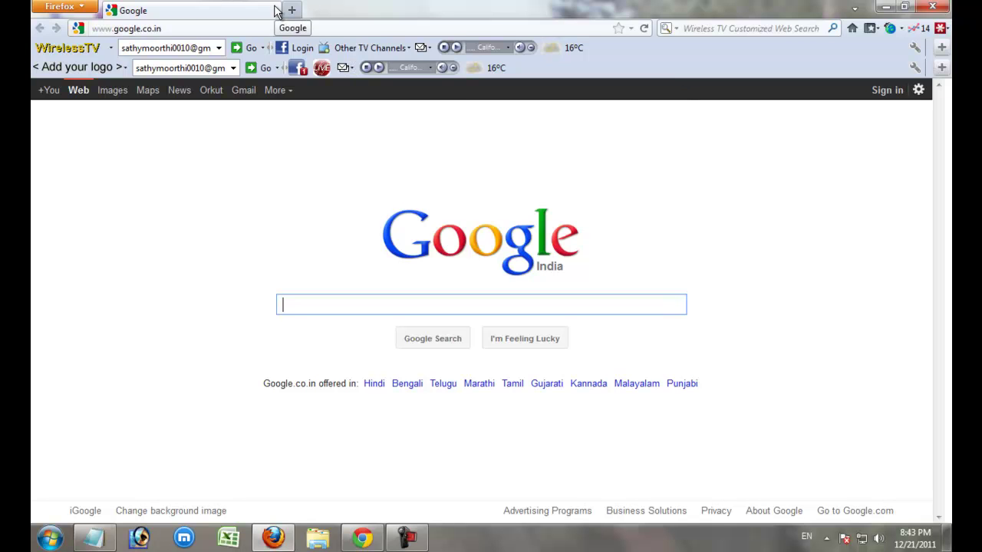
Open Firefox's Add-ons Manager from the Tools menu.
key(alt)
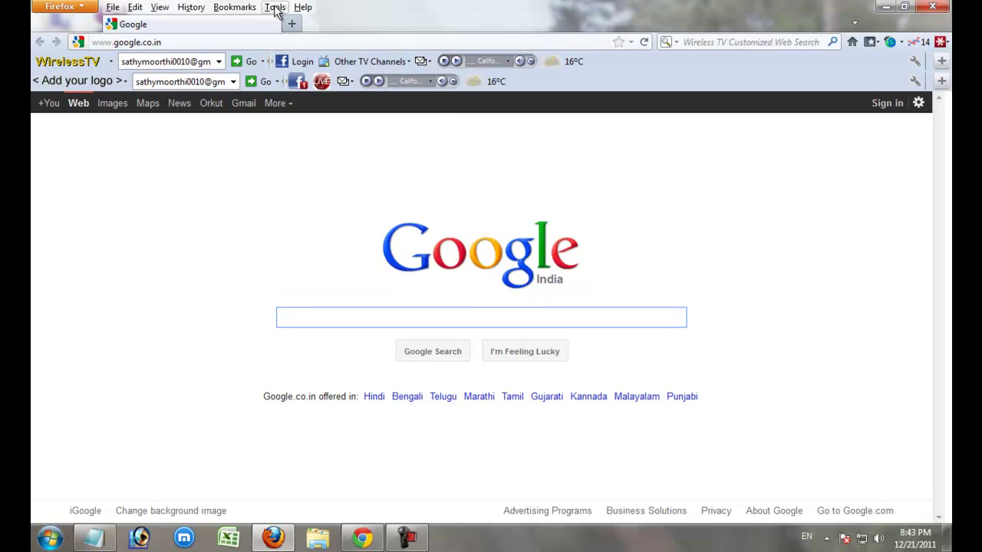
click(275, 9)
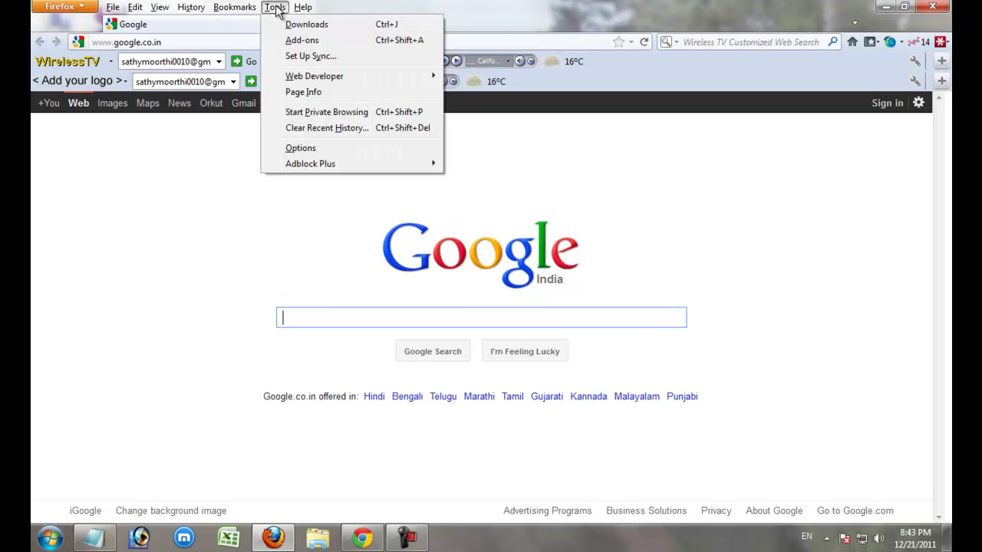
click(313, 44)
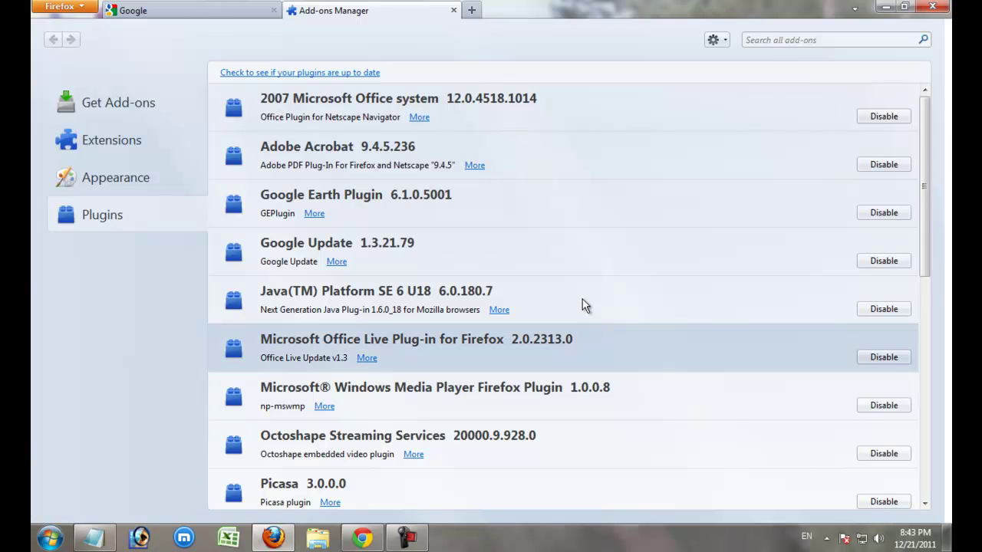
Look through the installed plugins, then switch to the Extensions list.
scroll(582, 299, down, 1)
scroll(582, 304, down, 1)
scroll(582, 305, down, 1)
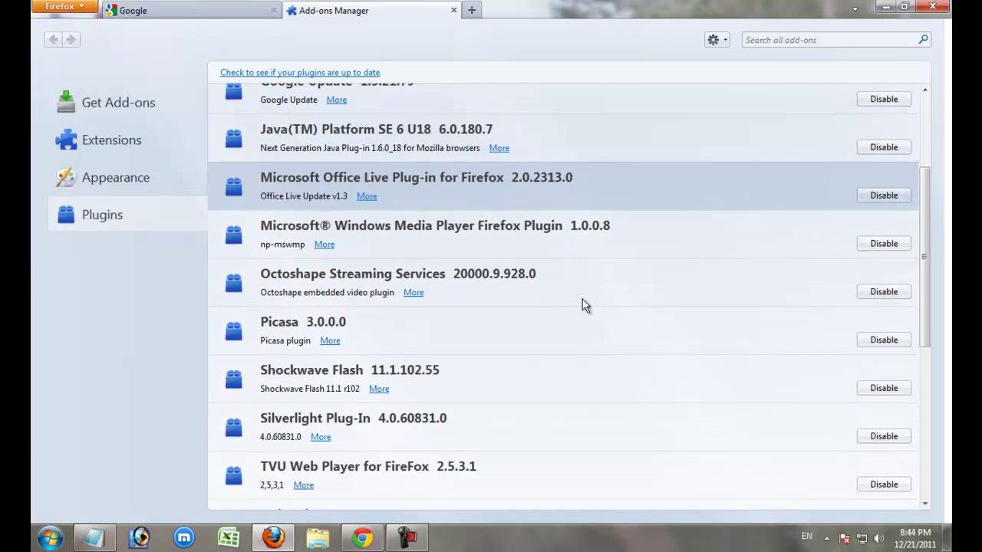
scroll(582, 304, down, 4)
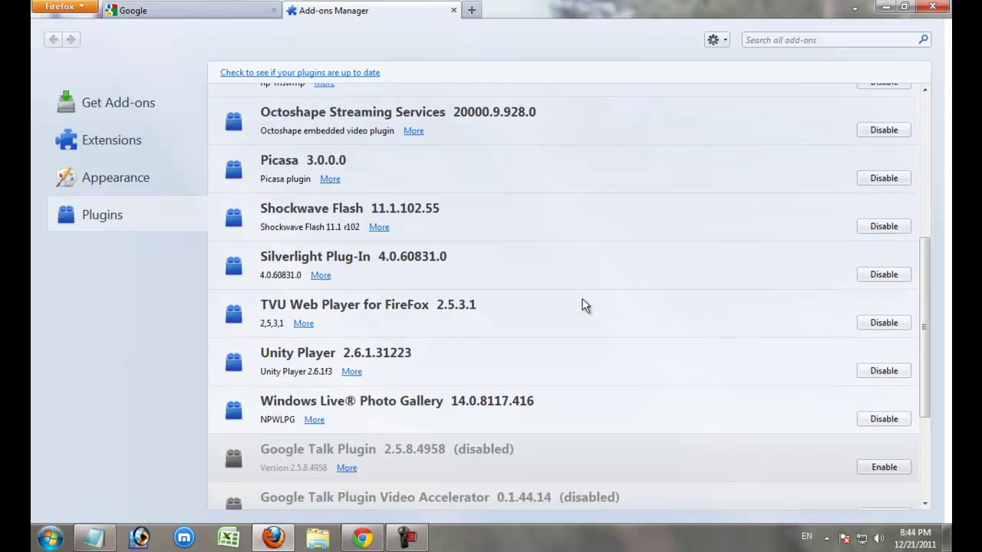
scroll(582, 304, up, 3)
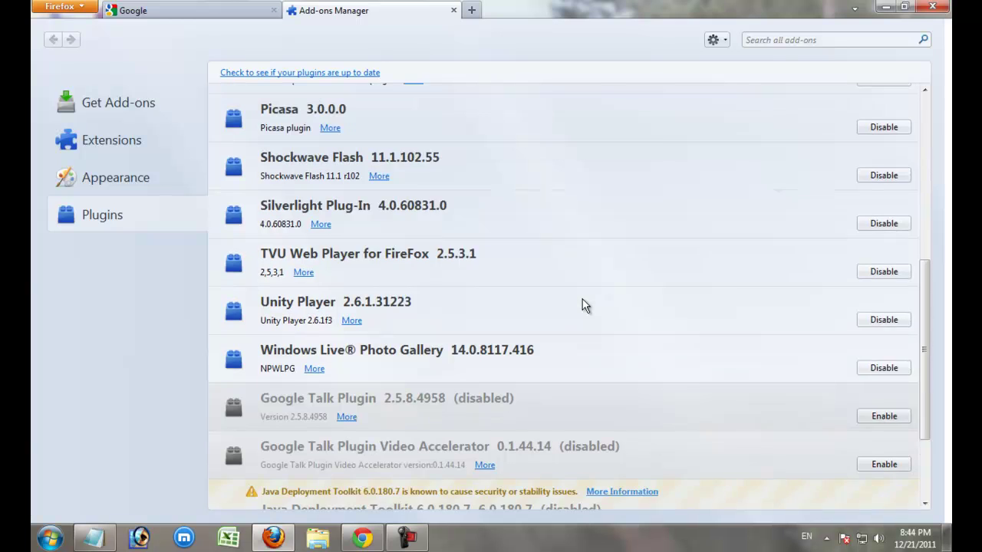
scroll(536, 301, up, 3)
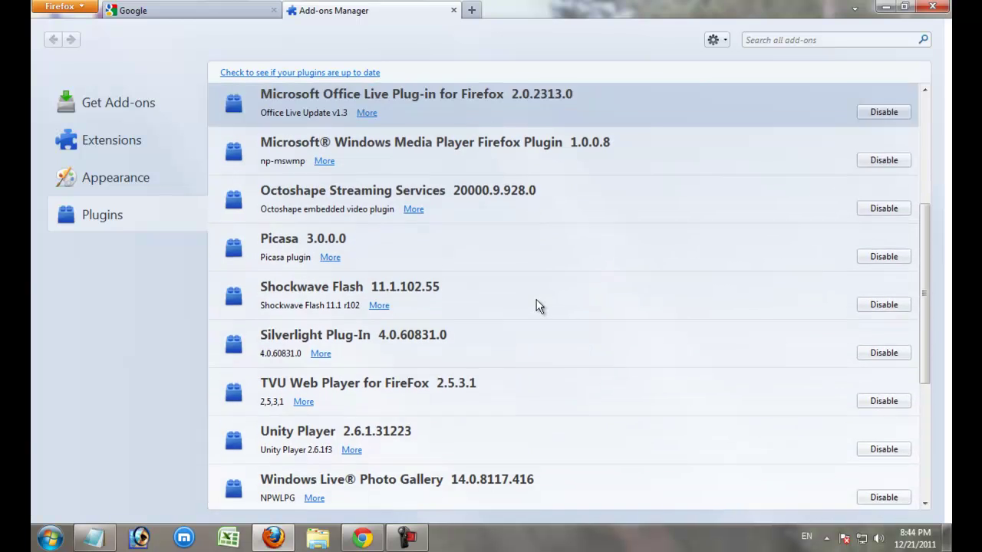
scroll(536, 305, up, 4)
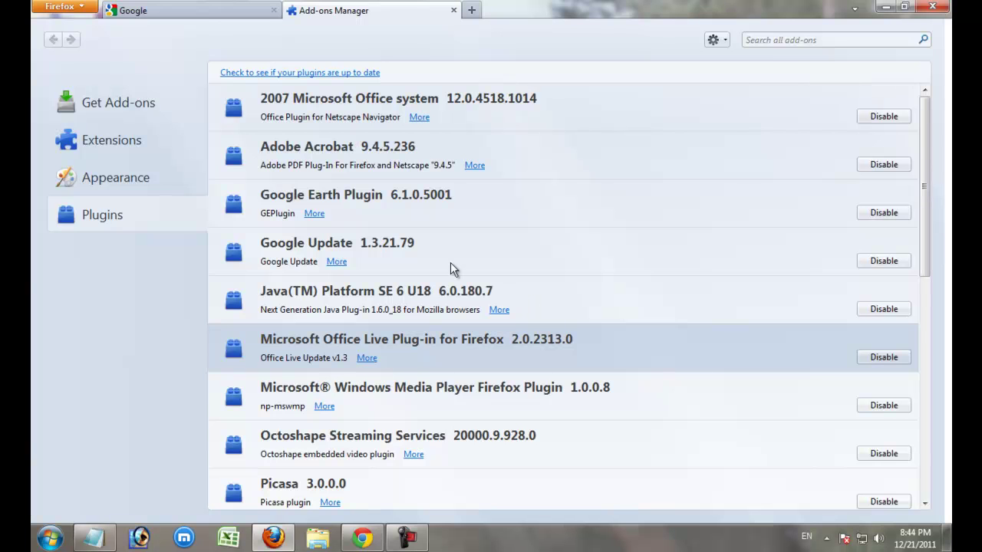
click(114, 136)
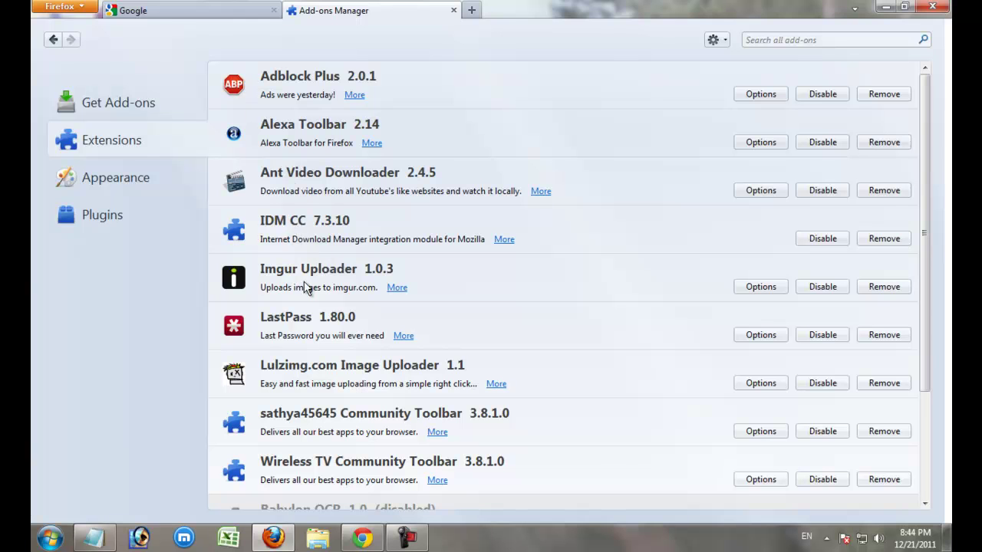
scroll(309, 376, down, 1)
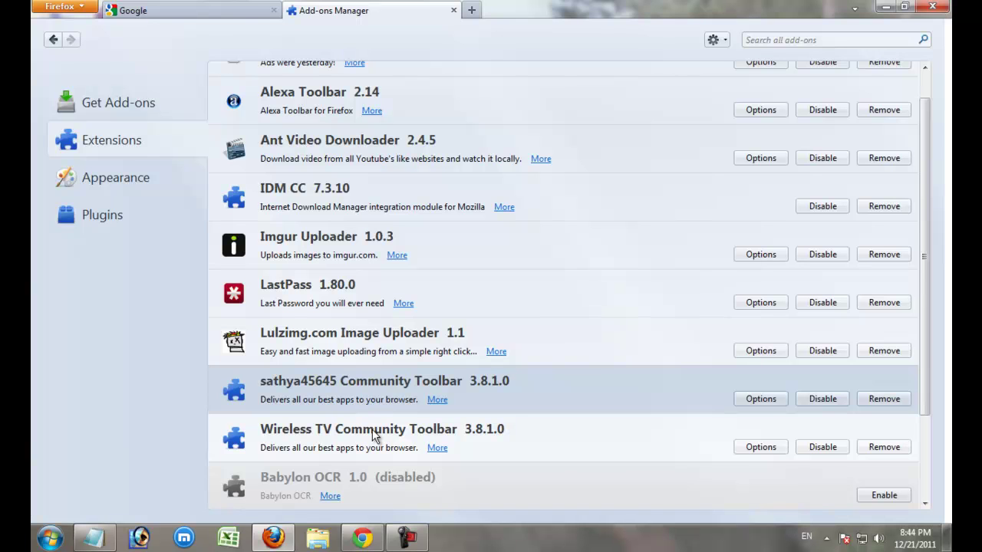
click(656, 442)
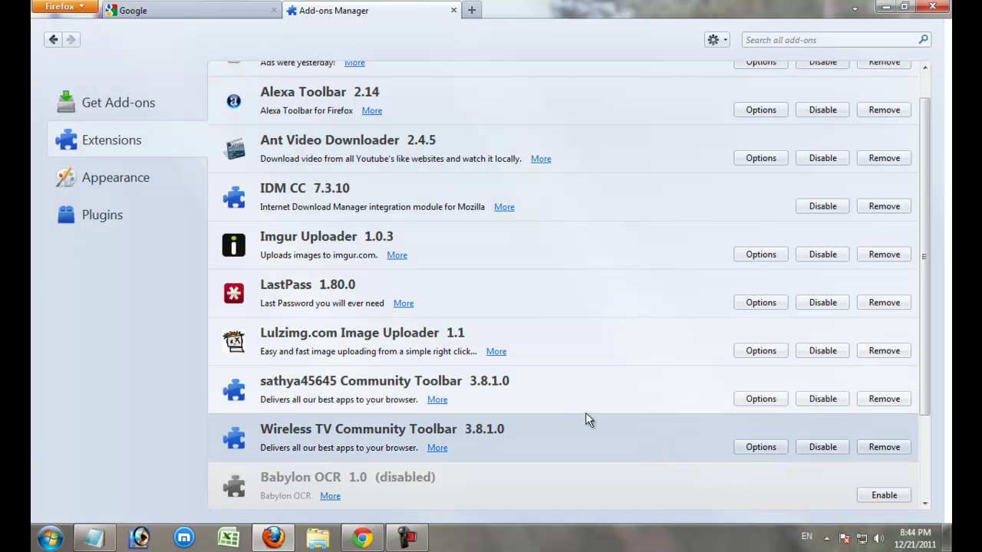
click(493, 385)
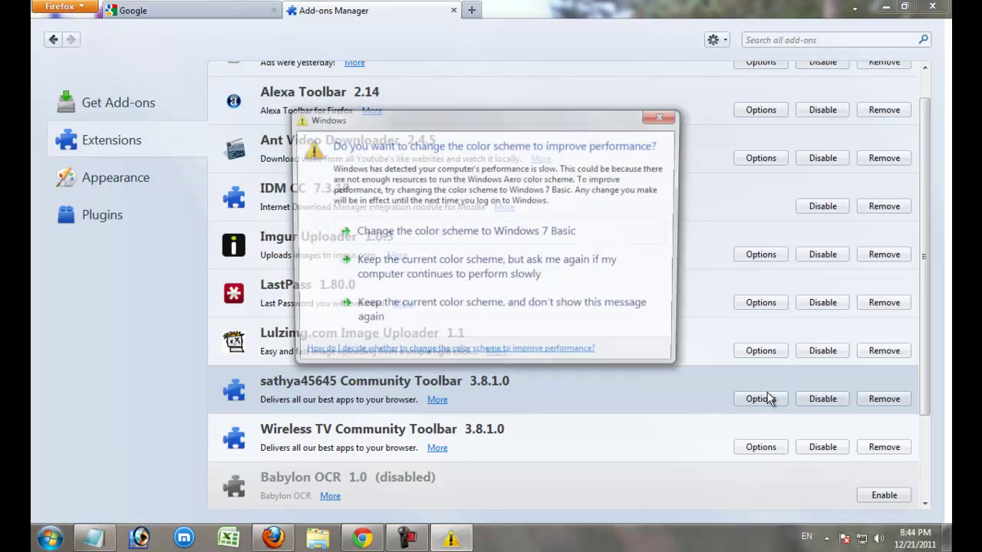
click(663, 117)
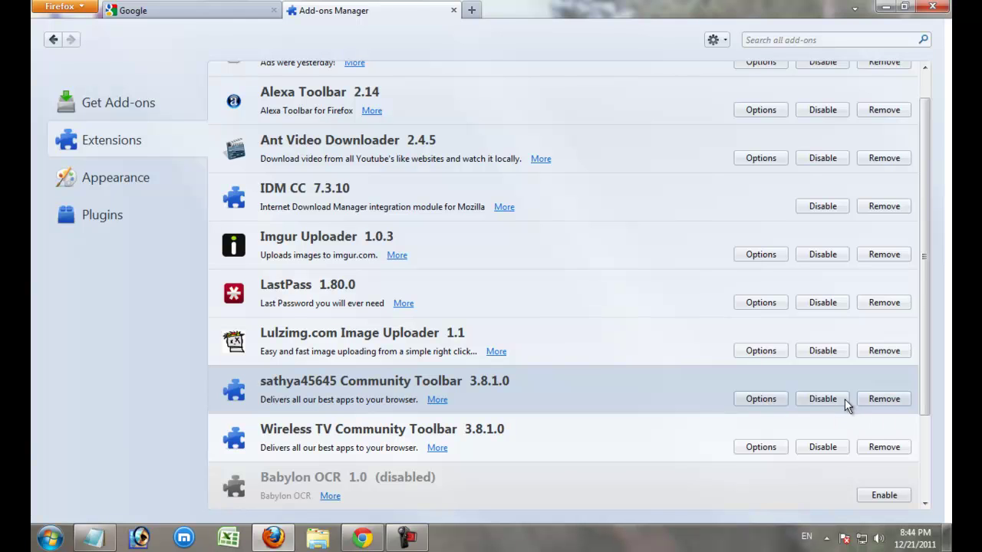
Remove the first community toolbar and the Wireless TV Community Toolbar, confirming each uninstall.
click(879, 399)
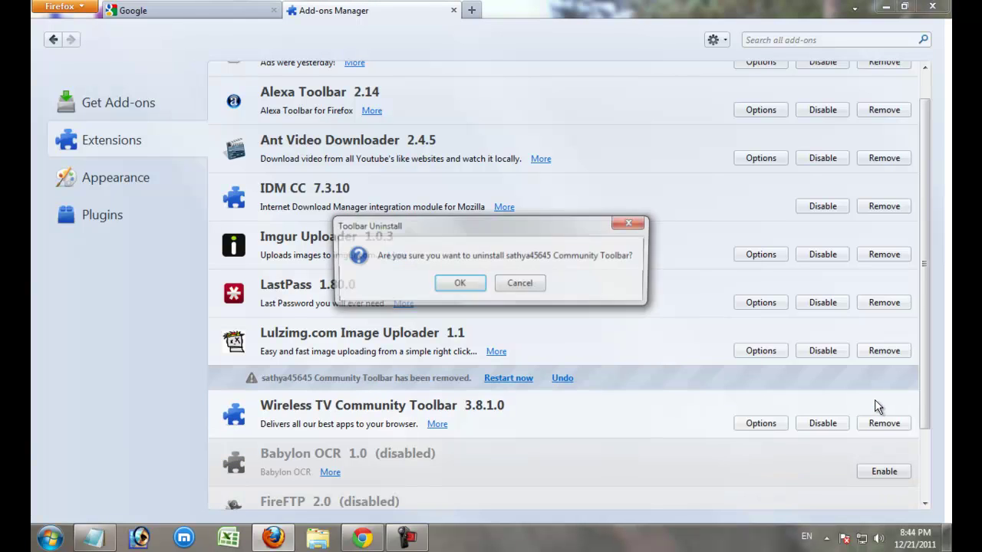
click(459, 283)
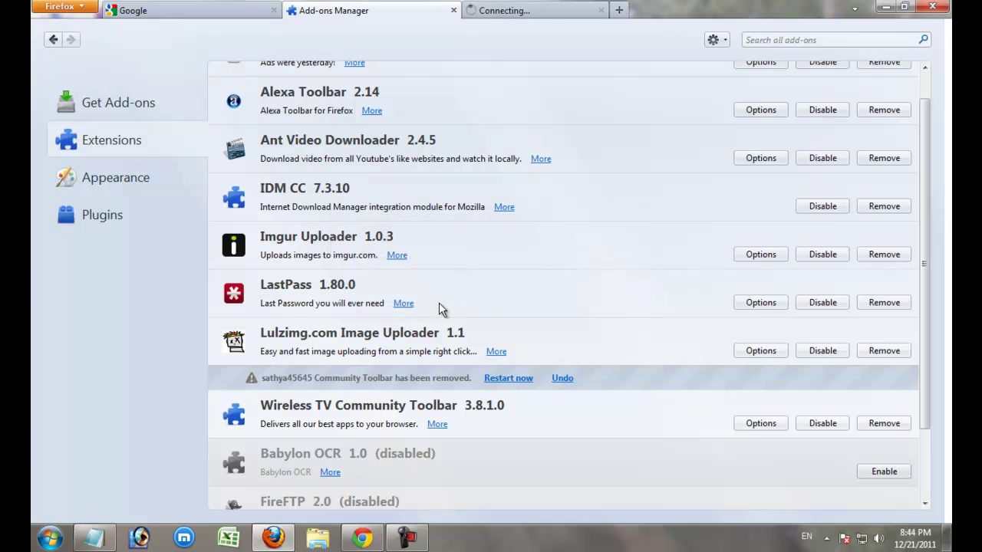
click(884, 424)
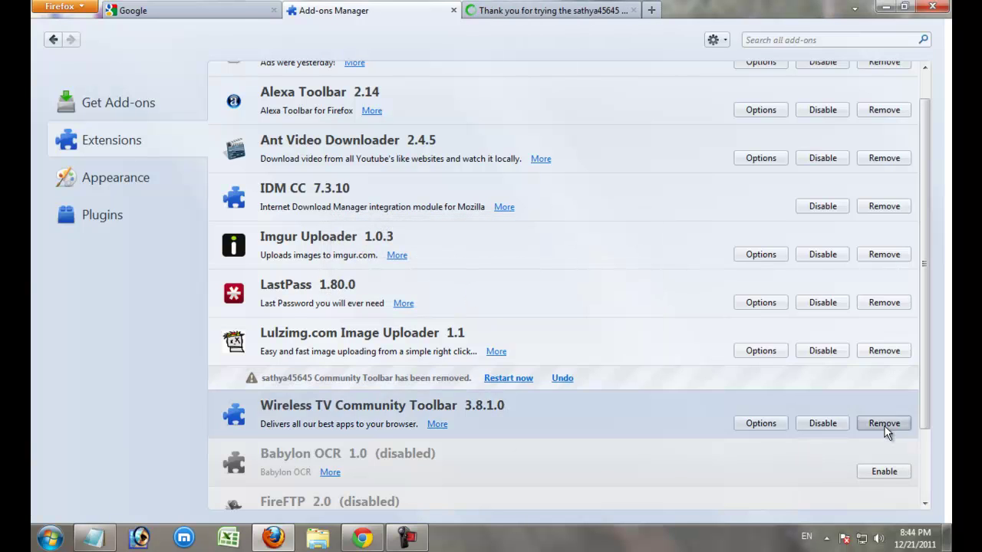
click(458, 284)
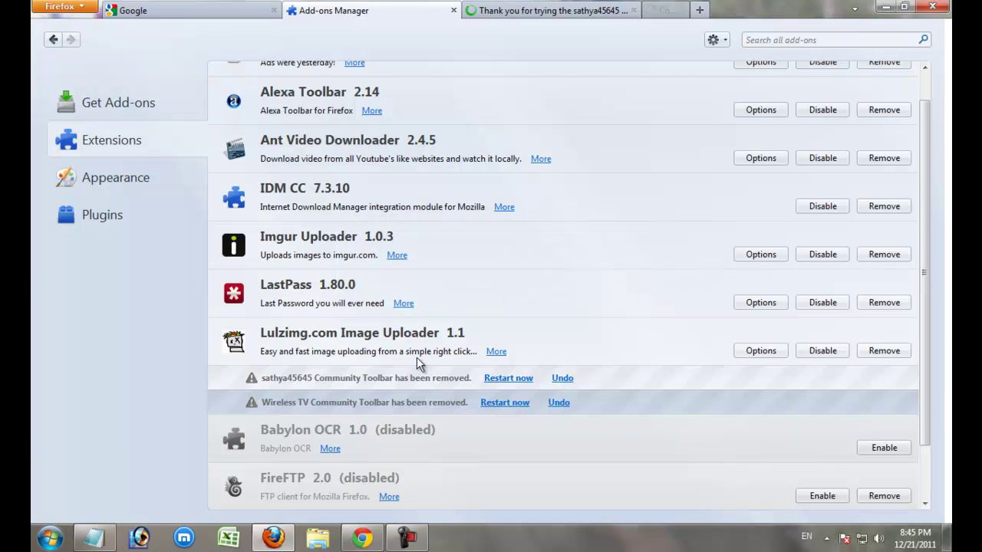
scroll(345, 352, up, 1)
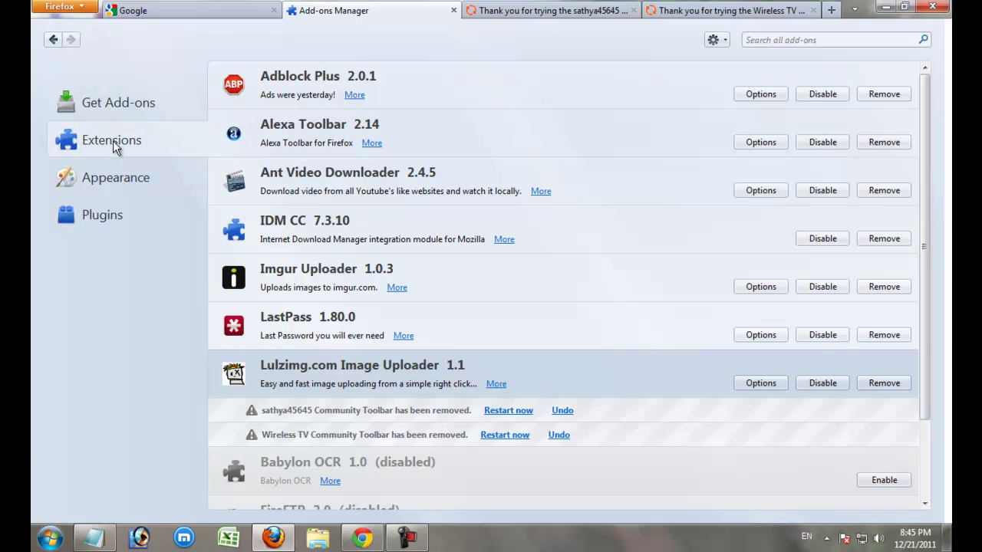
click(92, 220)
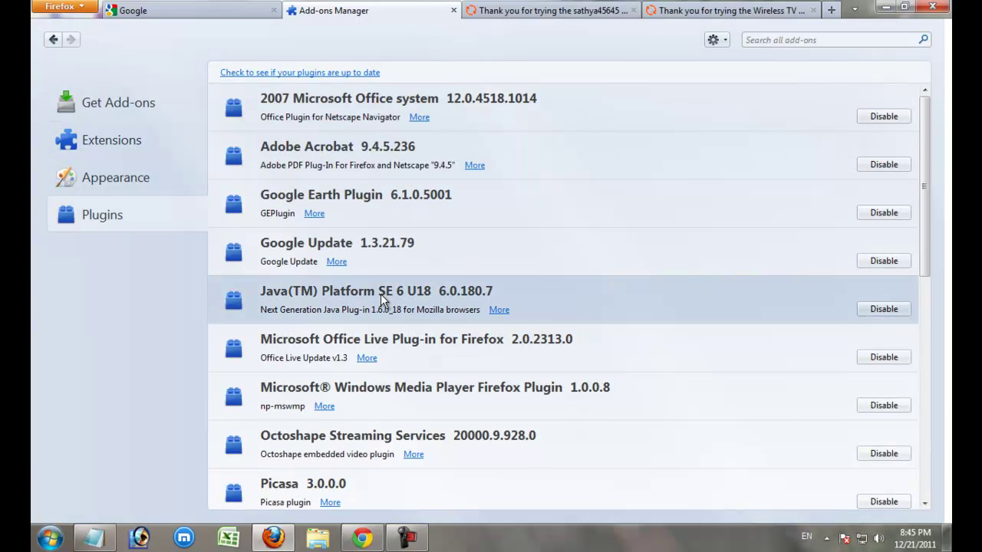
scroll(380, 294, down, 6)
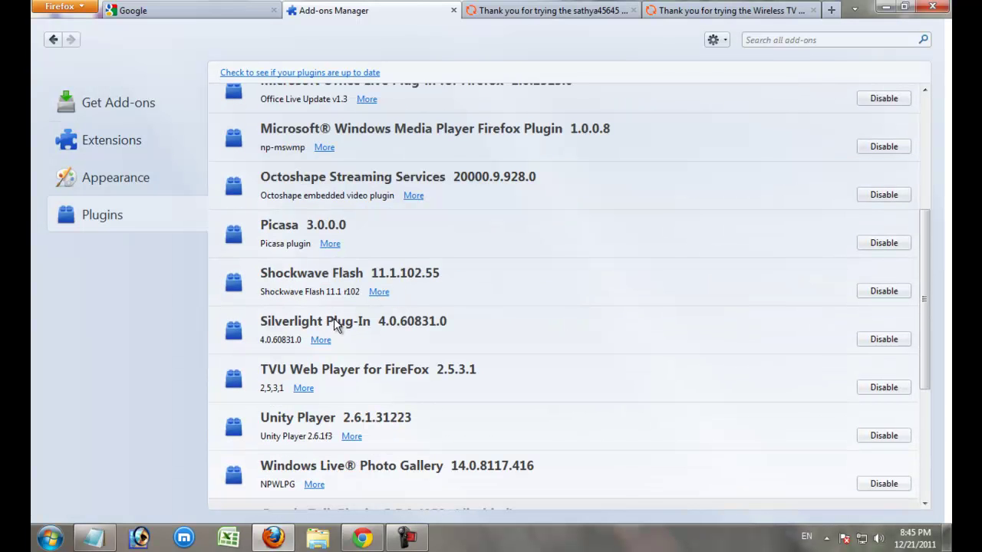
scroll(335, 469, up, 5)
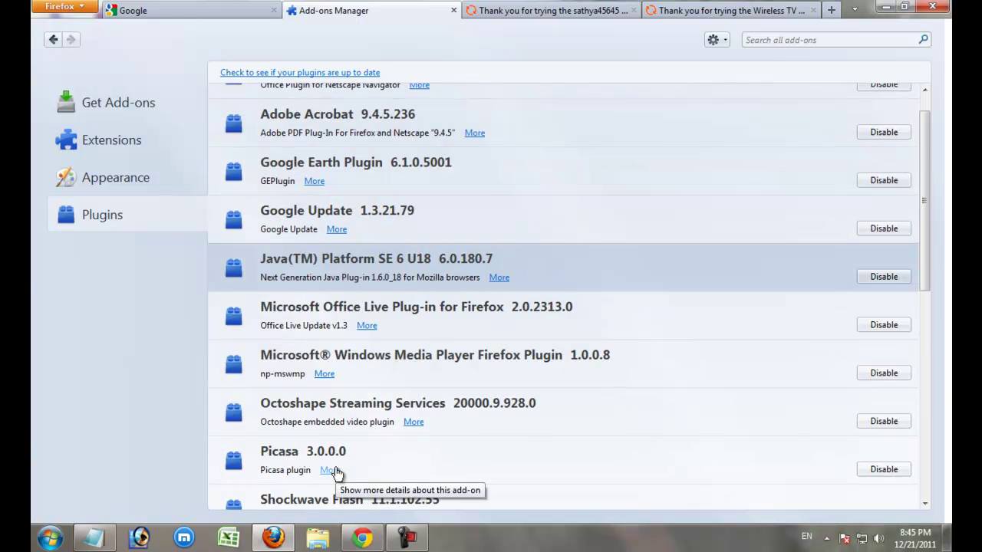
scroll(335, 471, up, 1)
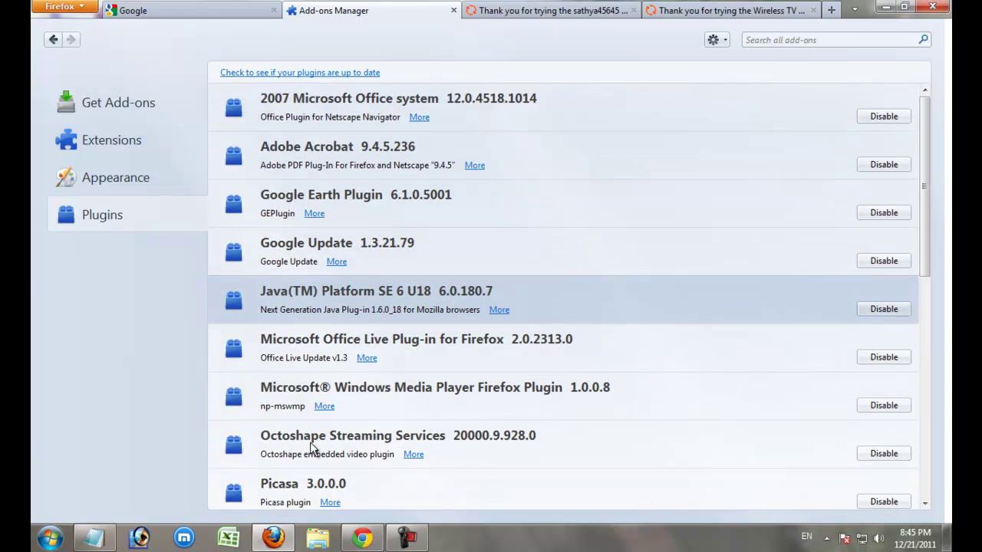
click(118, 136)
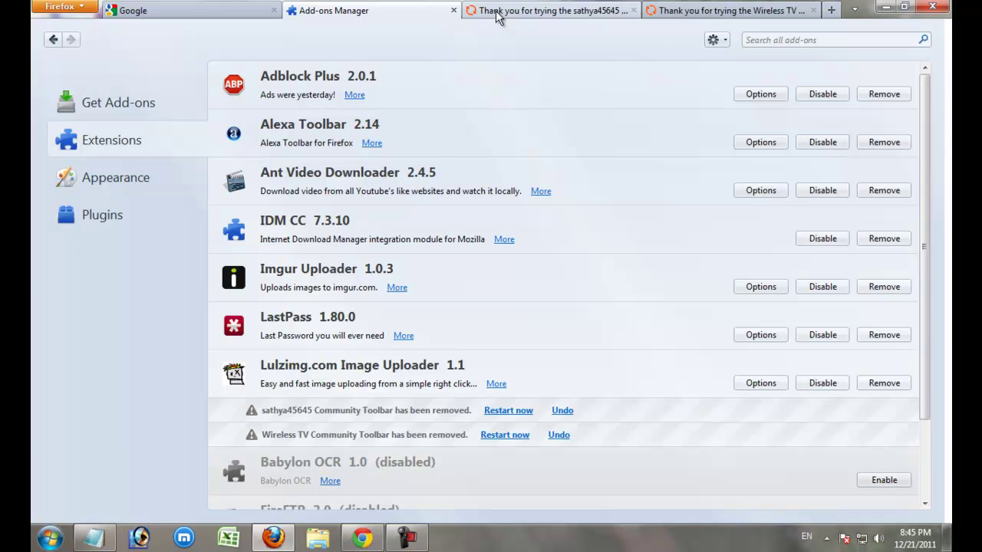
scroll(547, 296, down, 2)
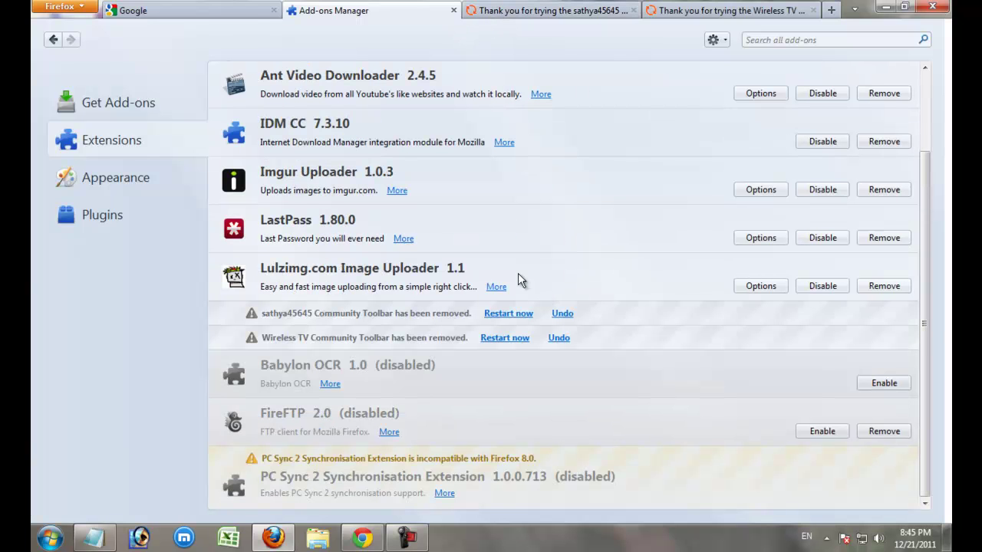
Close the Add-ons Manager and both thank-you tabs, then exit Firefox.
click(452, 11)
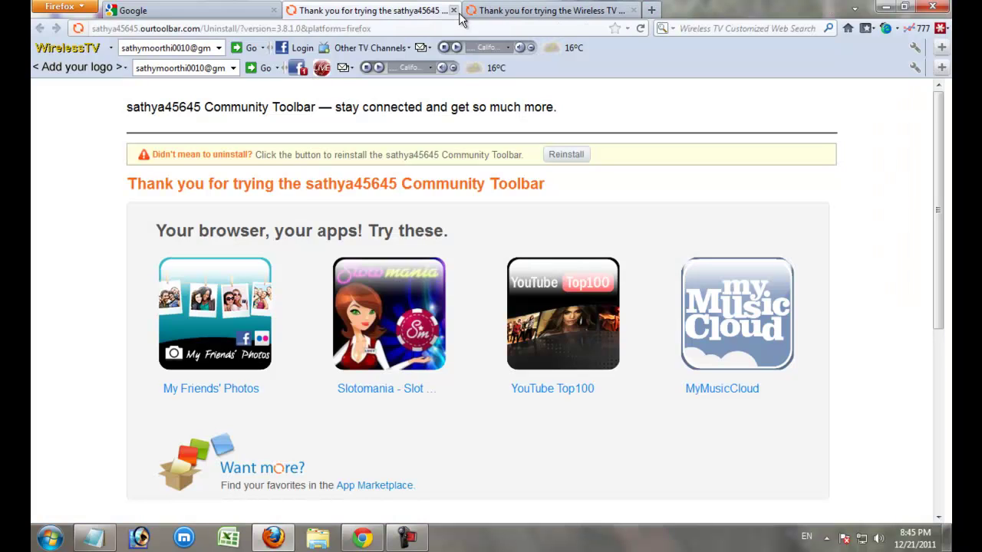
click(453, 10)
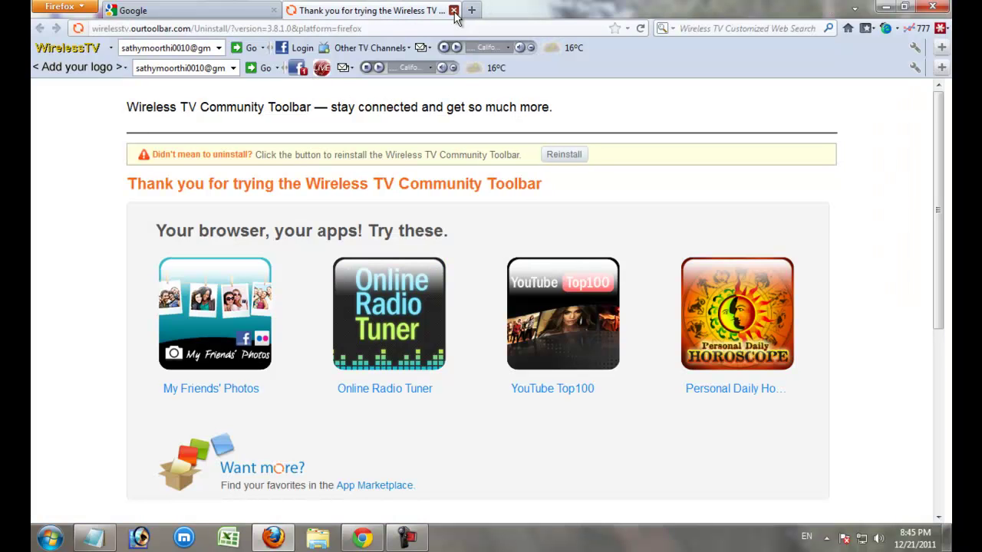
click(453, 11)
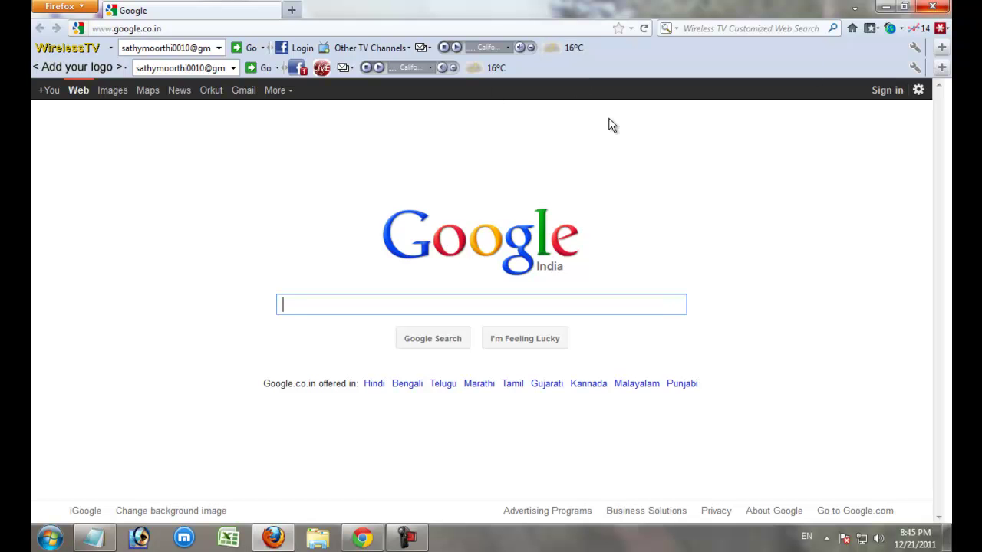
click(932, 10)
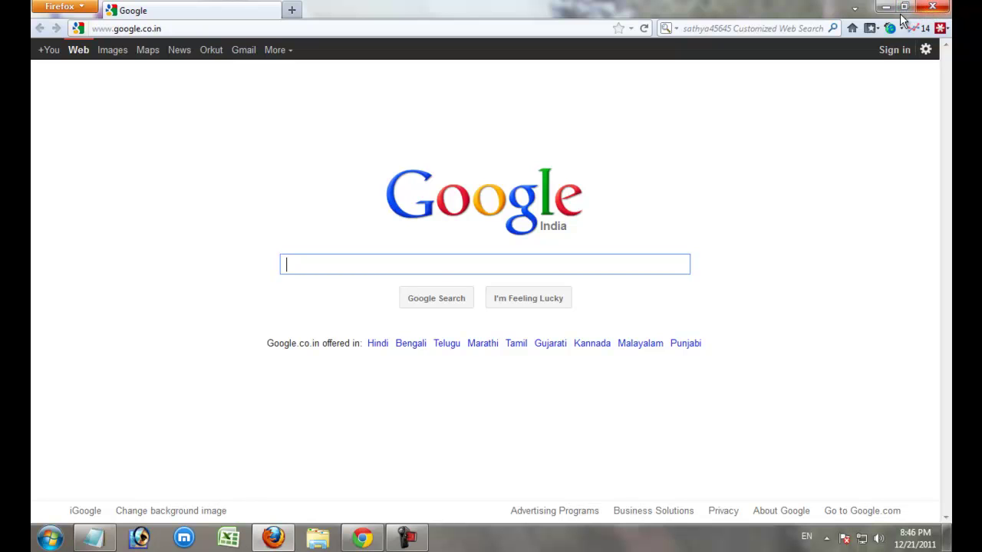
Bring Chrome to the front and open Extensions from the wrench menu's Tools submenu.
click(362, 537)
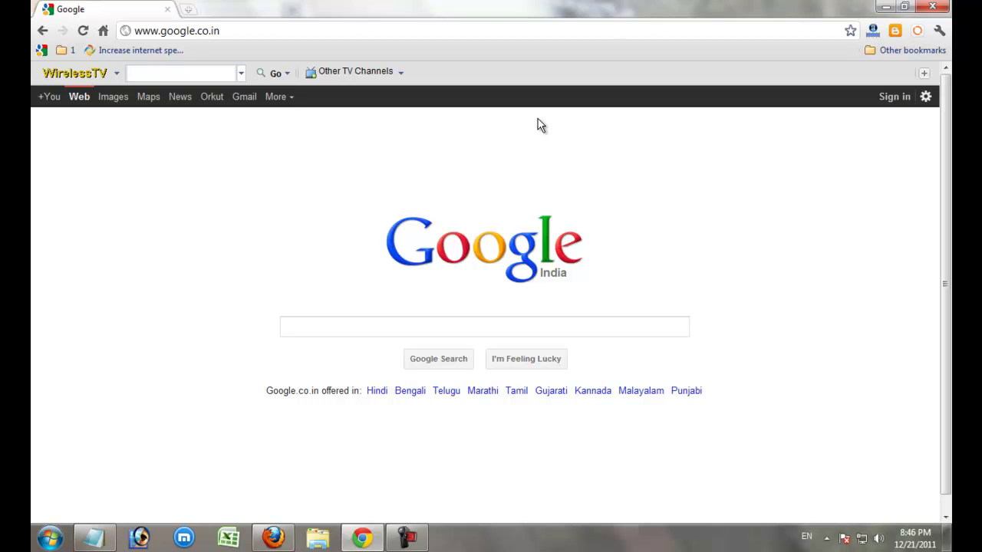
click(938, 31)
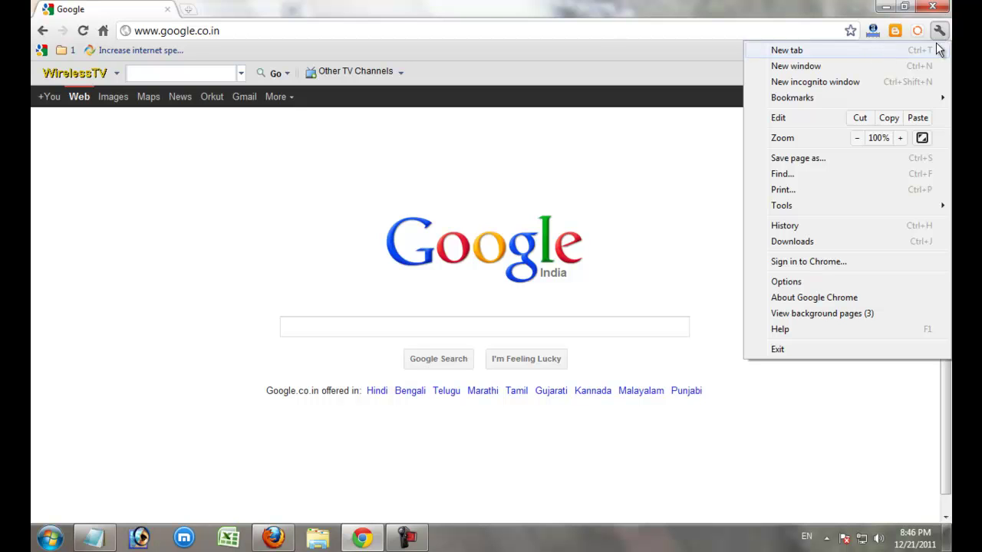
click(937, 35)
click(940, 34)
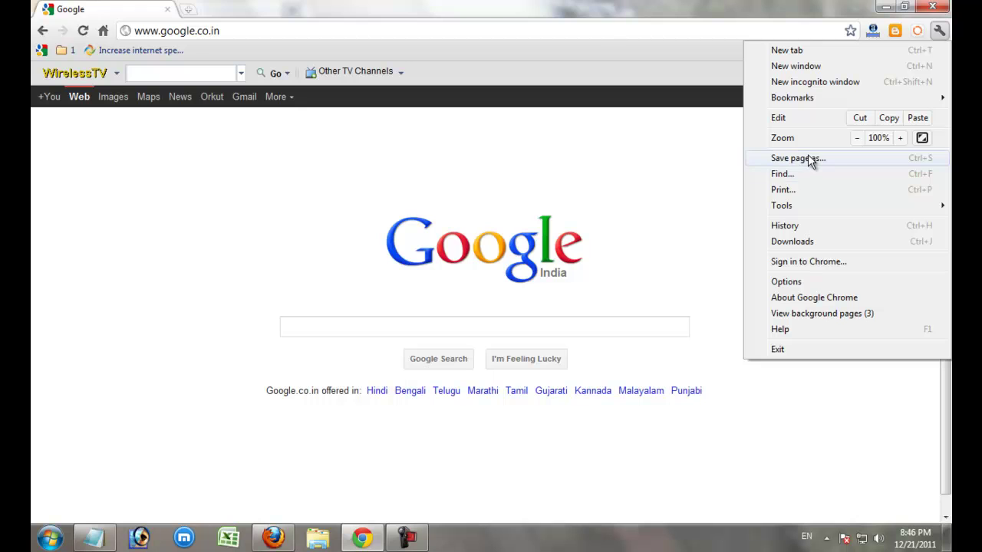
mouse_move(809, 209)
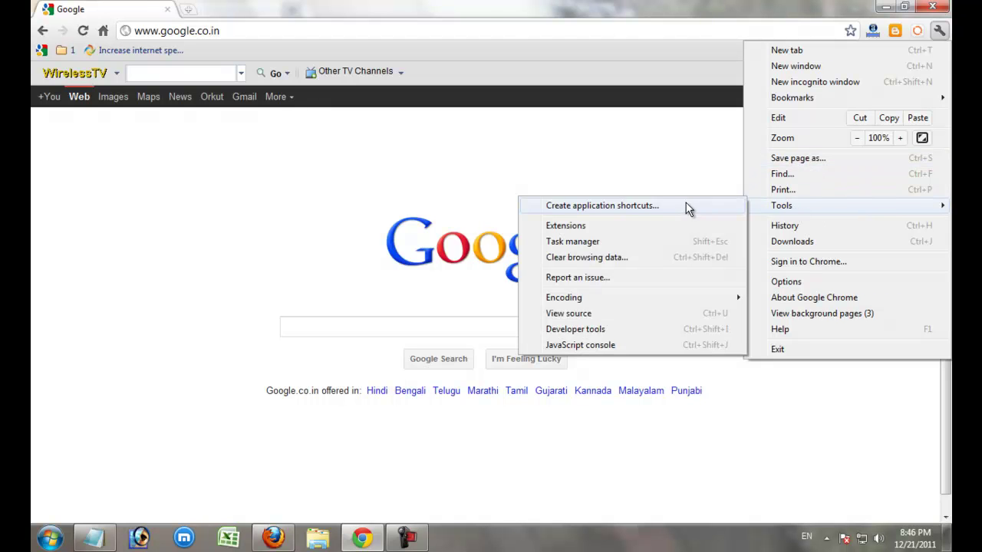
click(570, 232)
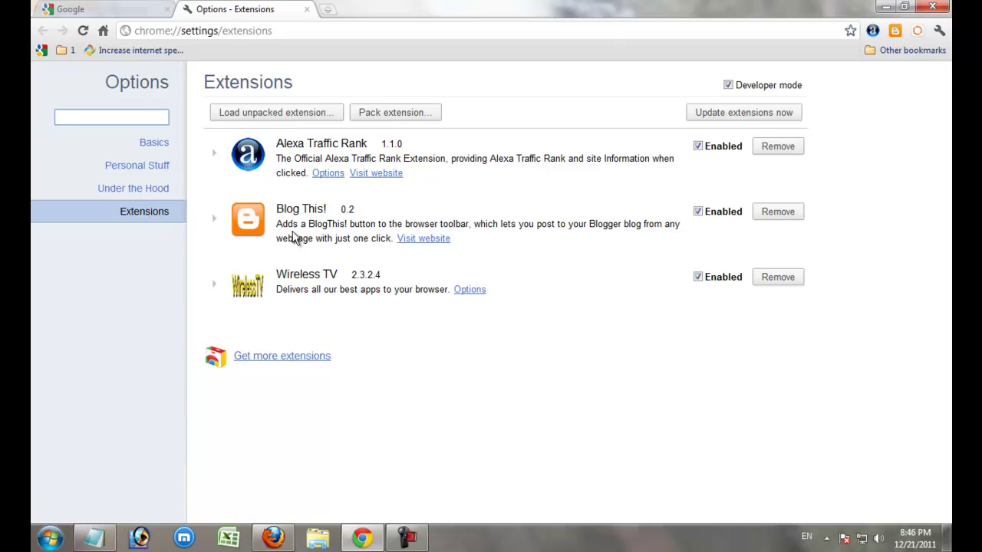
Highlight the Wireless TV entry, browse Personal Stuff, Under the Hood and Basics, then return to Extensions.
click(310, 283)
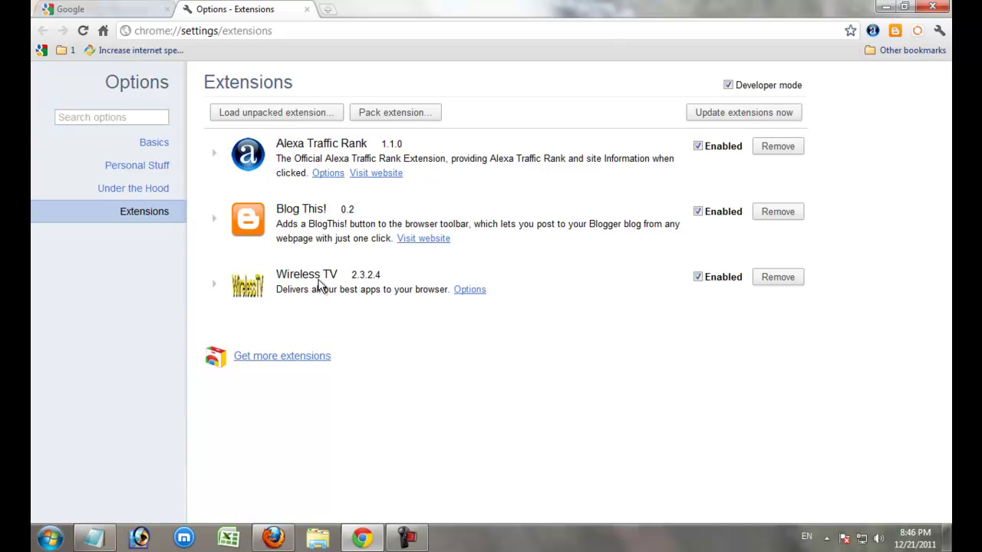
drag(286, 276, 335, 276)
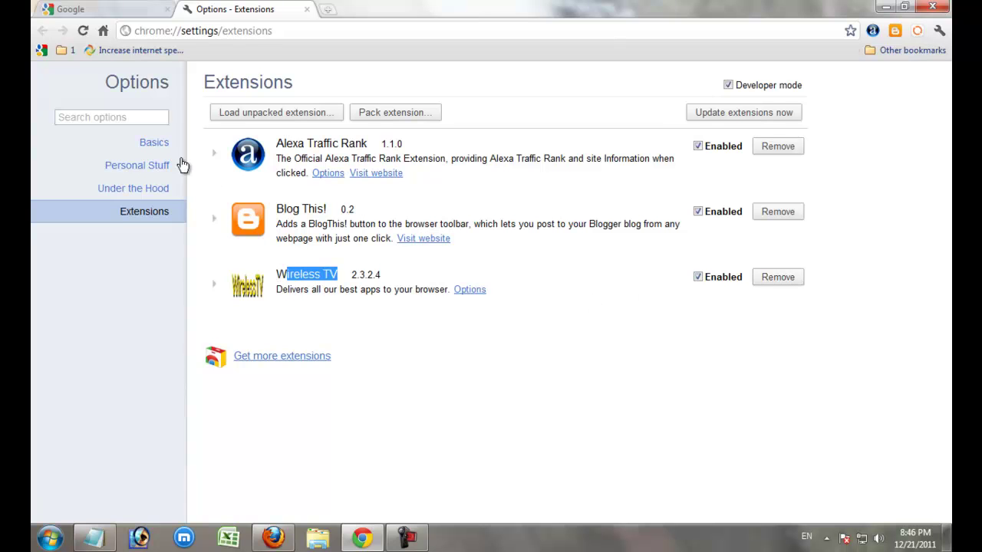
click(158, 169)
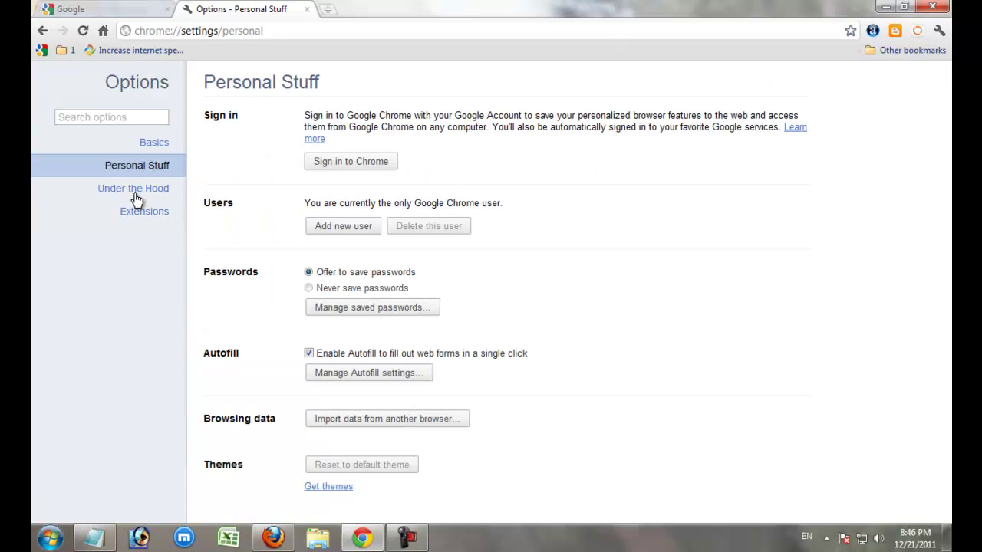
click(135, 195)
click(154, 147)
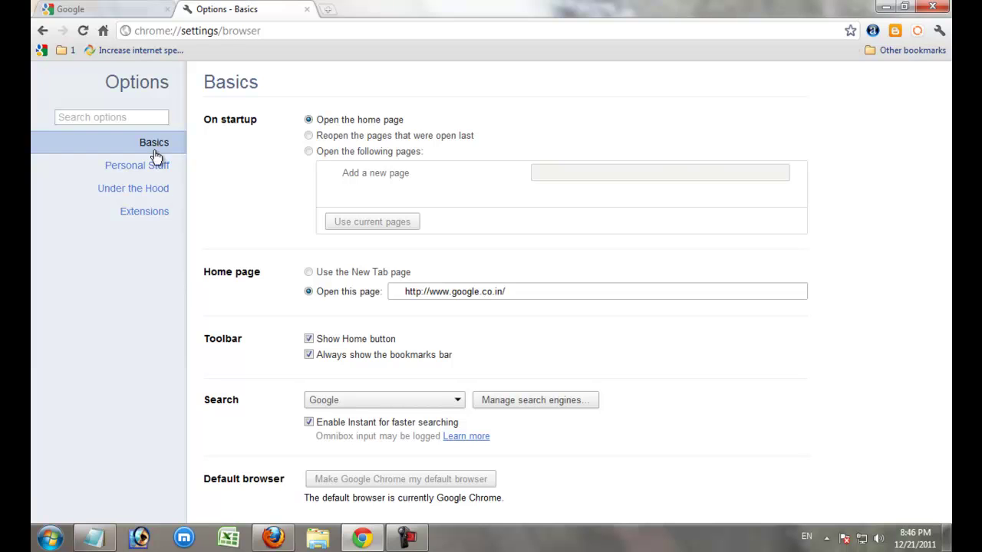
click(146, 215)
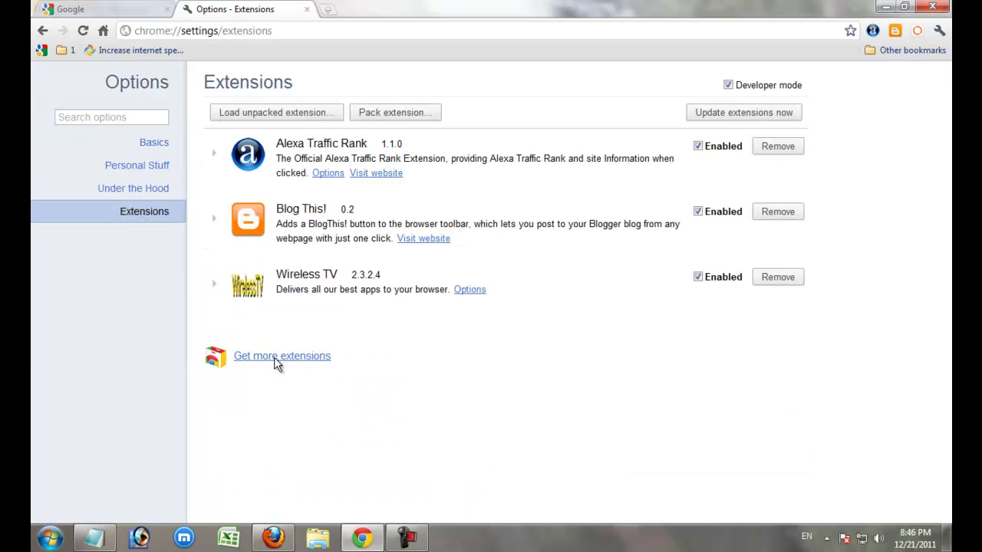
Uninstall Wireless TV, reload the Google tab without its toolbar, and go back to Extensions.
click(783, 282)
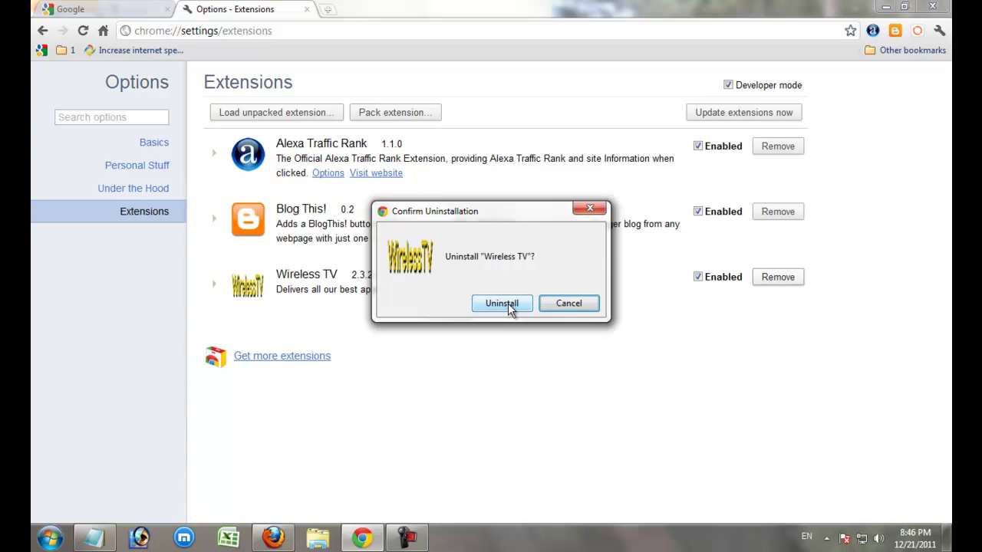
click(504, 303)
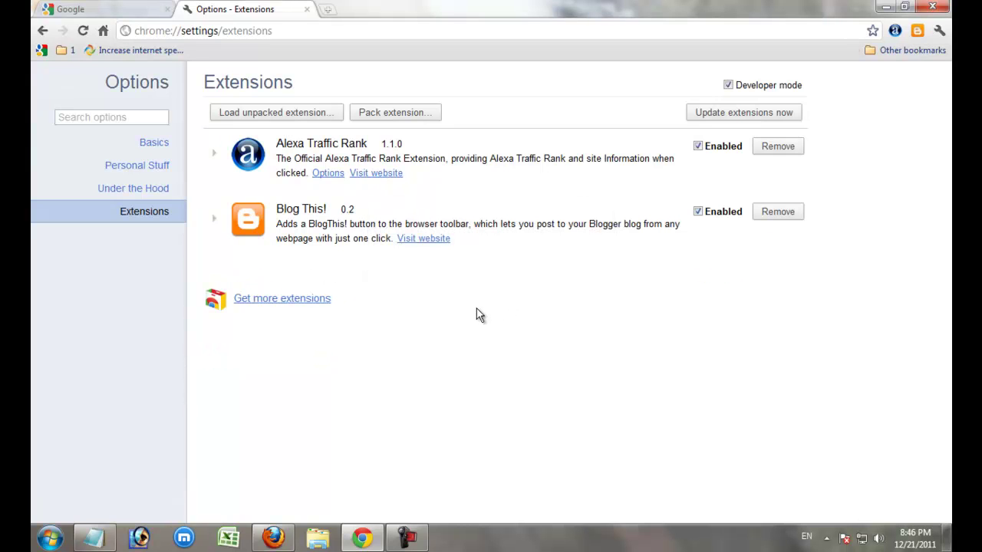
click(116, 5)
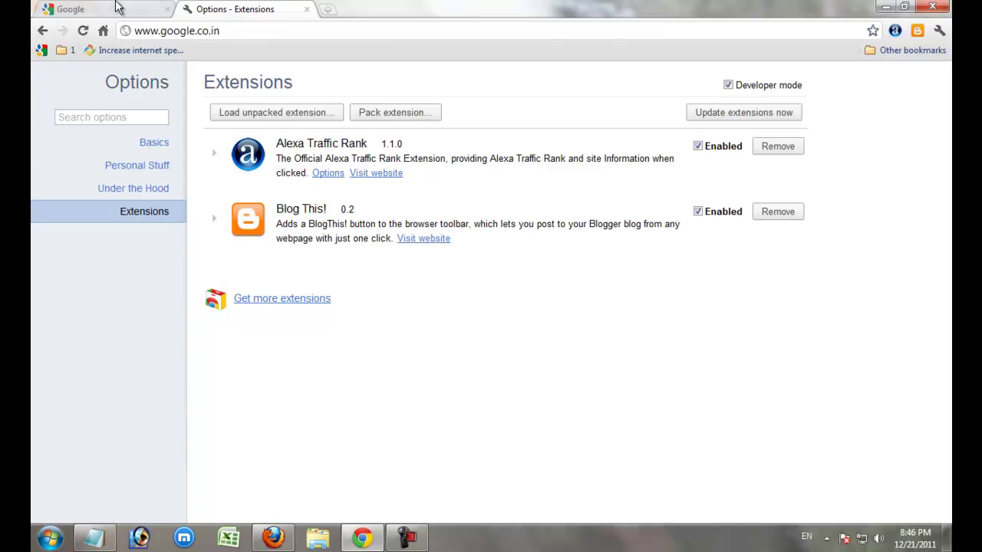
right_click(197, 159)
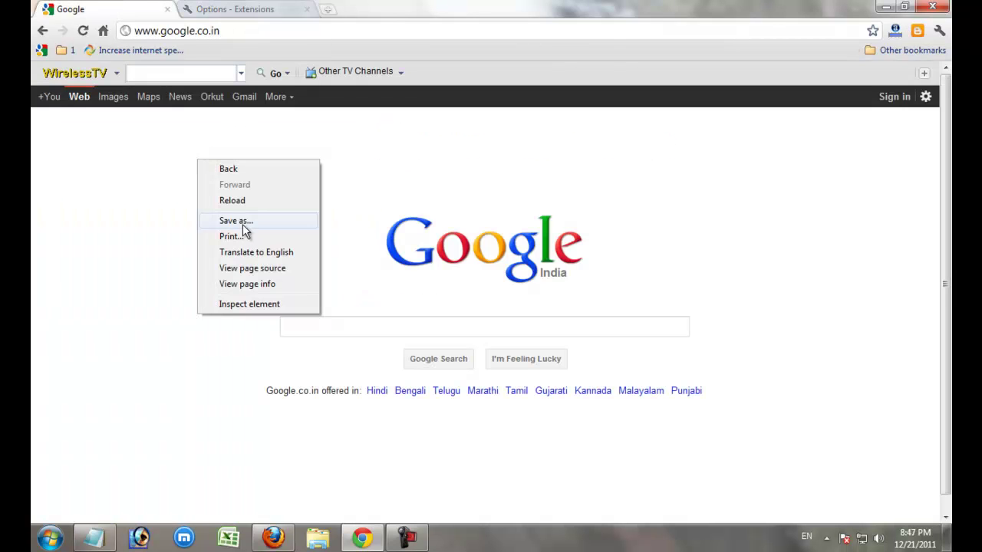
click(237, 200)
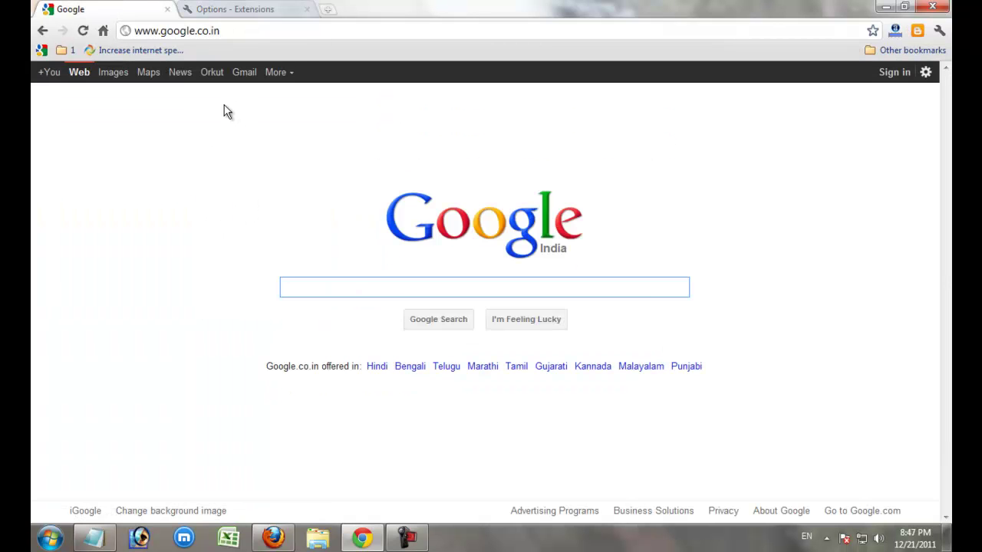
click(261, 11)
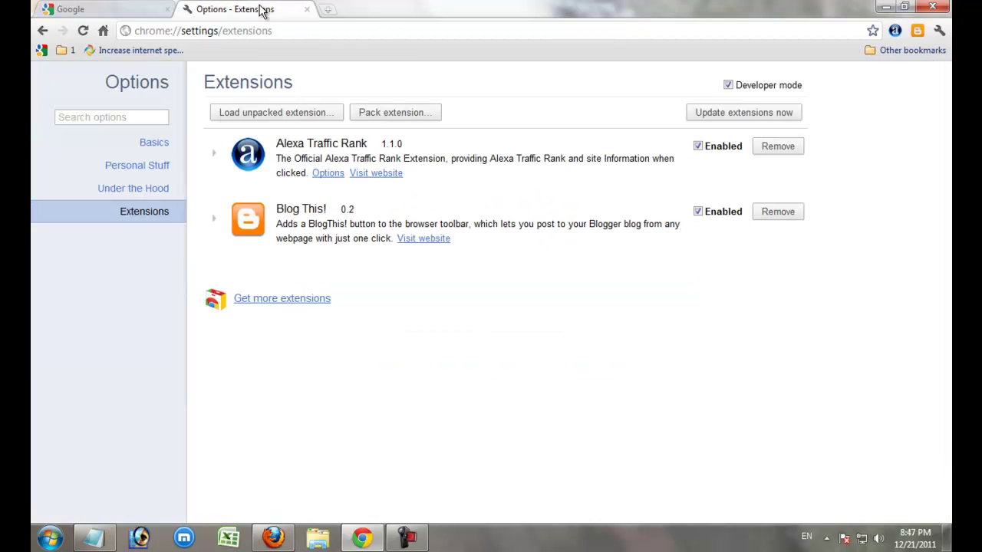
click(307, 10)
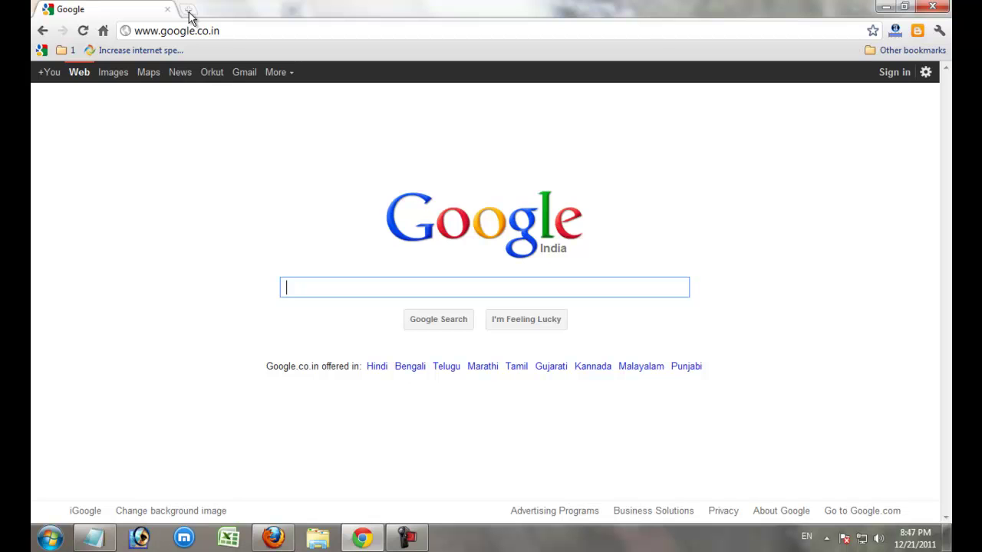
click(237, 30)
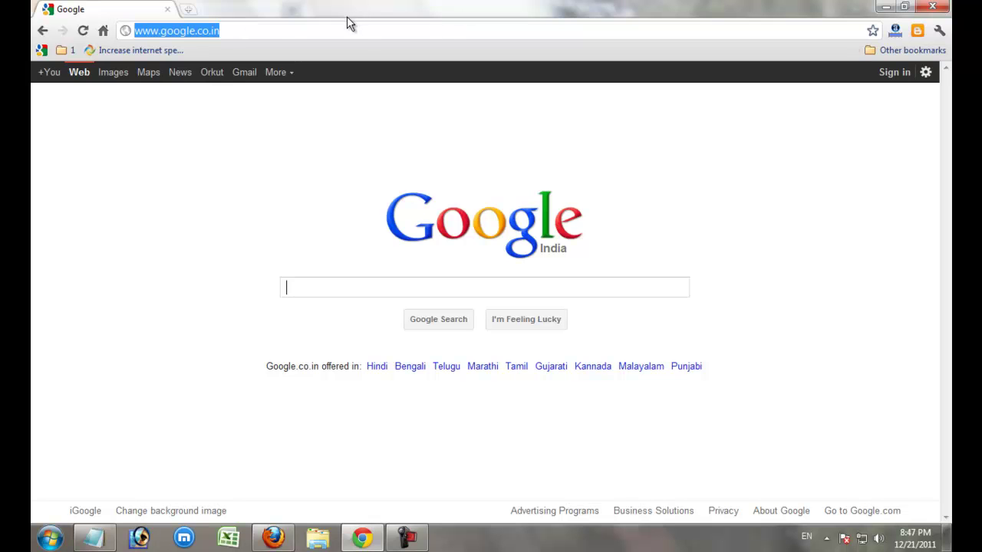
click(406, 537)
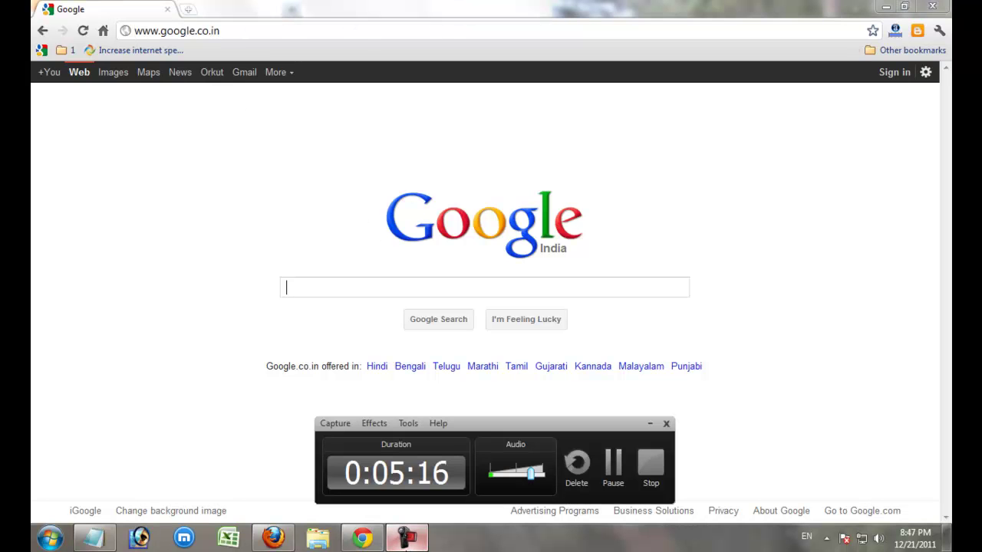
click(359, 546)
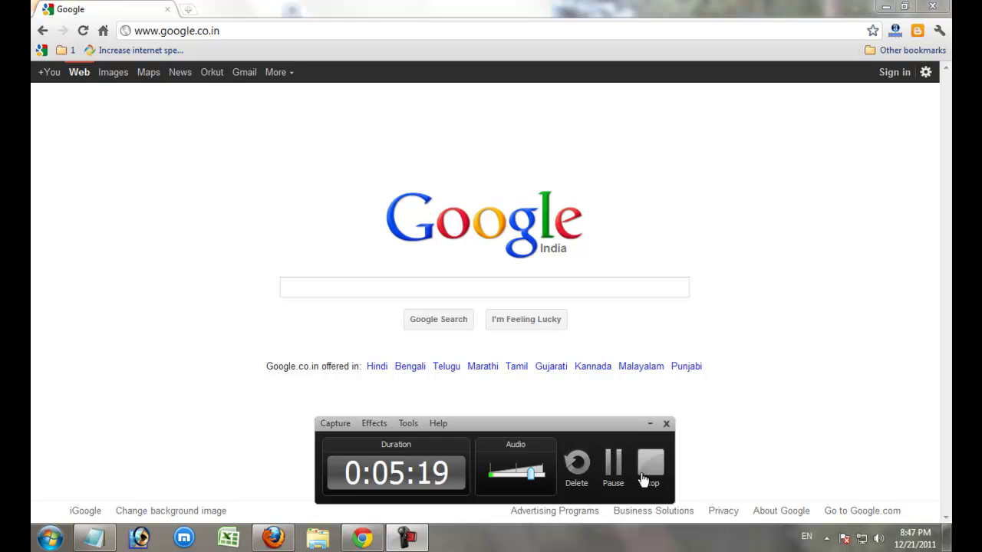
click(647, 424)
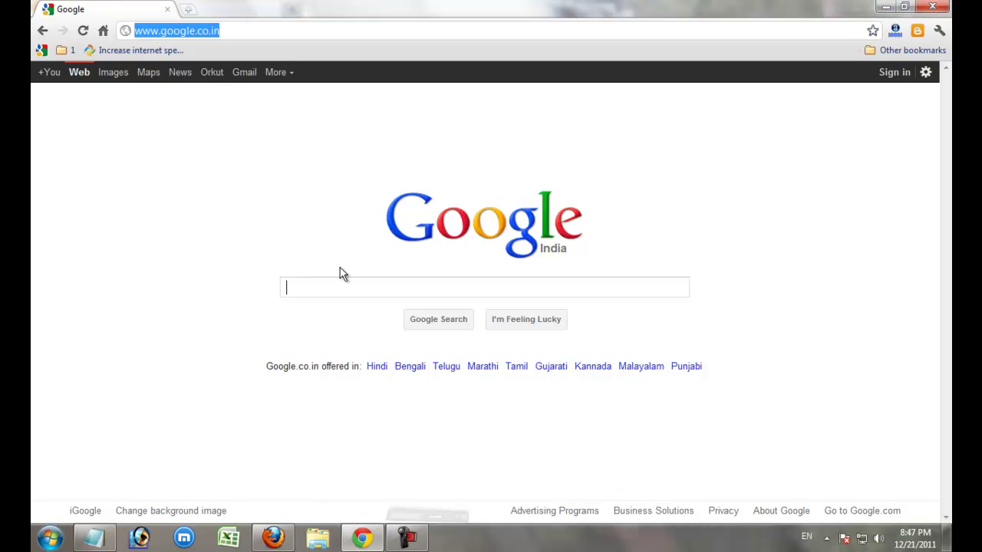